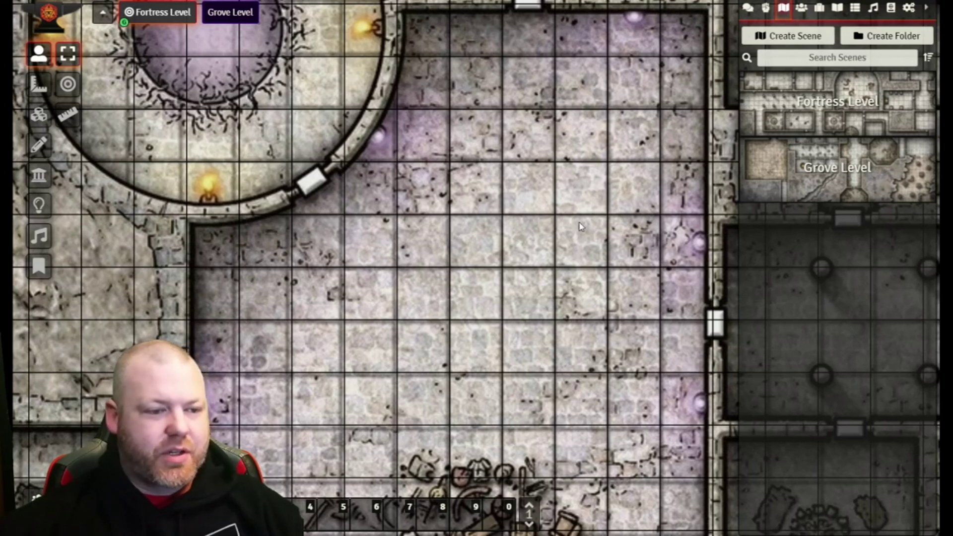
- Pan down through the fortress rooms and back up to the central room
{"action": "left_click_drag", "start_coordinate": [471, 320], "coordinate": [501, 158]}
{"action": "key", "text": "Down"}
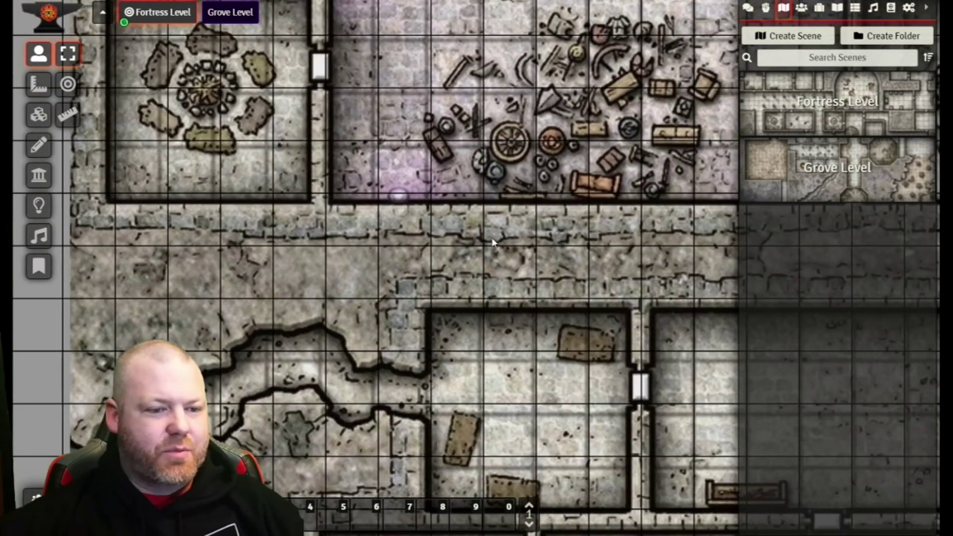
{"action": "key", "text": "Down"}
{"action": "key", "text": "Down"}
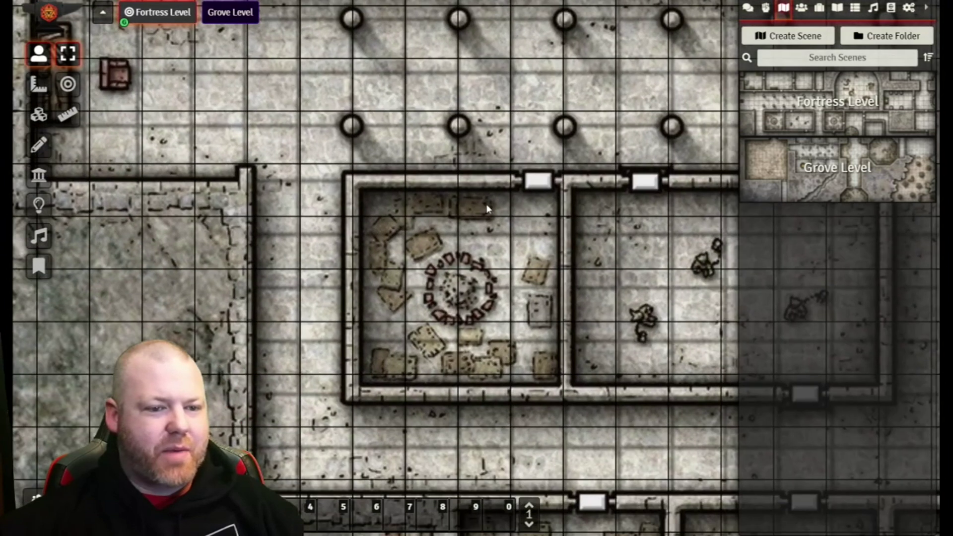
{"action": "key", "text": "Down"}
{"action": "key", "text": "Down"}
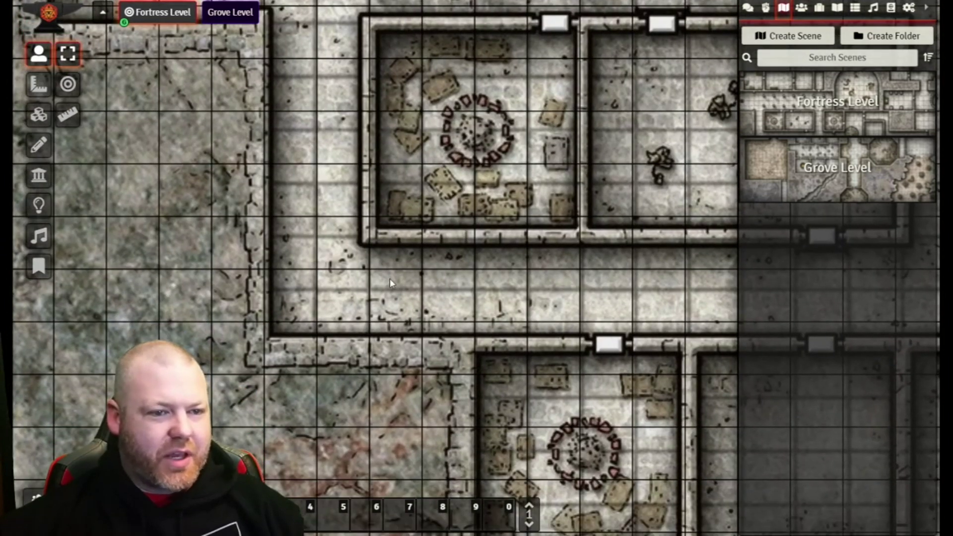
{"action": "key", "text": "Up"}
{"action": "key", "text": "Up"}
{"action": "key", "text": "Up"}
{"action": "key", "text": "Up"}
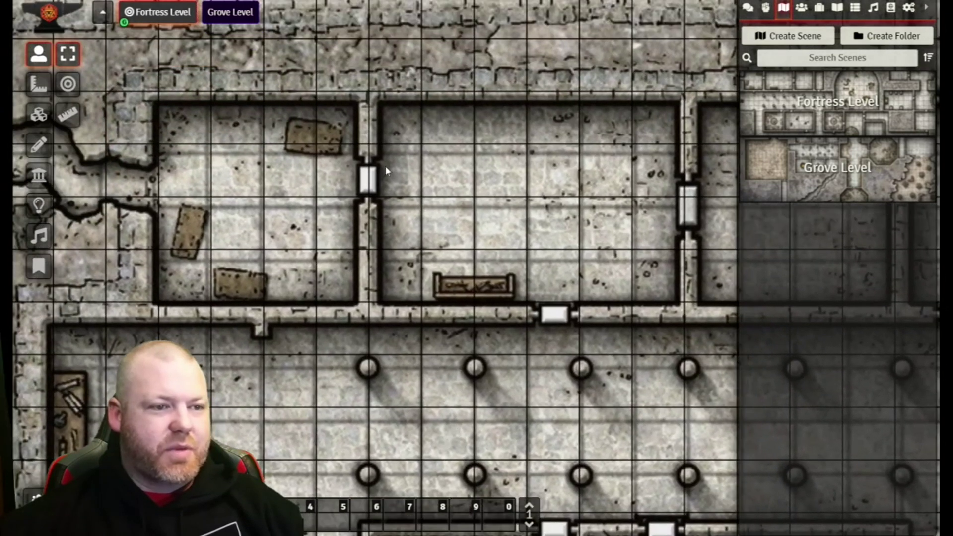
{"action": "key", "text": "Up"}
{"action": "key", "text": "Up"}
{"action": "key", "text": "Up"}
{"action": "key", "text": "Up"}
{"action": "key", "text": "Up"}
{"action": "key", "text": "Up"}
{"action": "key", "text": "Up"}
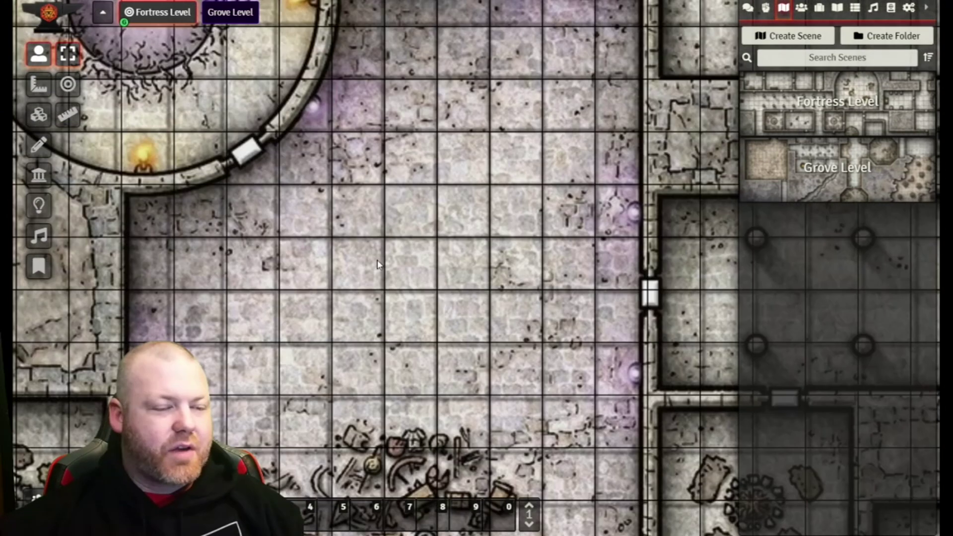
{"action": "key", "text": "Up"}
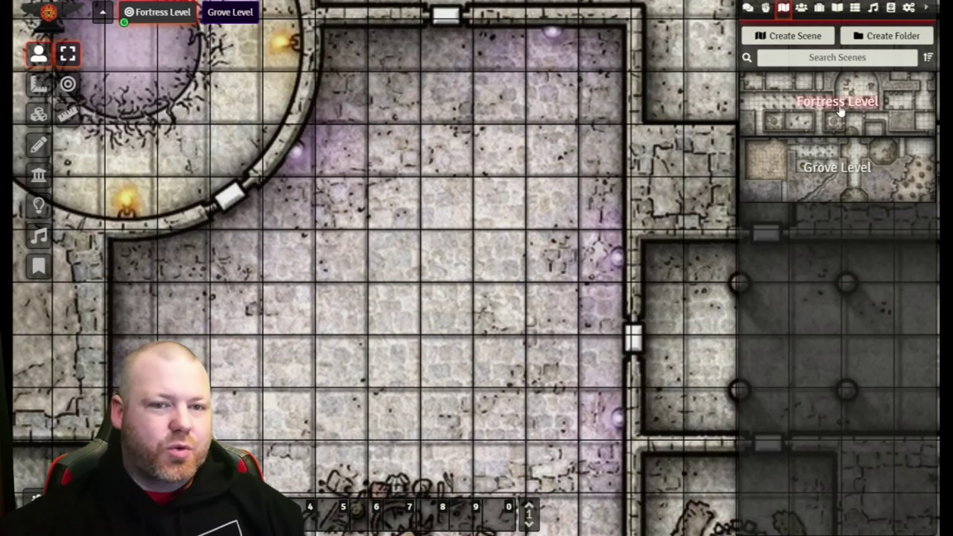
- Open the Grid Configuration Tool from the Fortress Level scene's configuration
{"action": "right_click", "coordinate": [816, 149]}
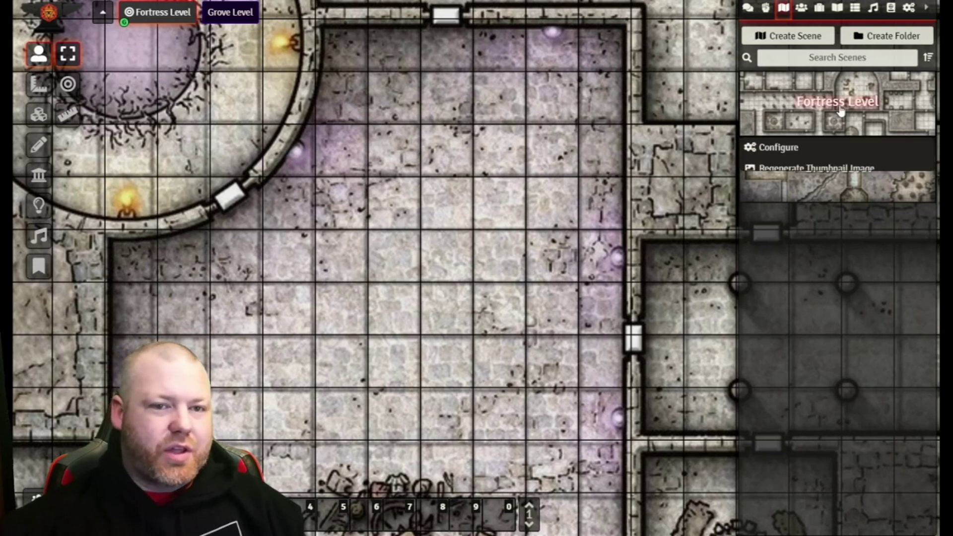
{"action": "left_click", "coordinate": [798, 149]}
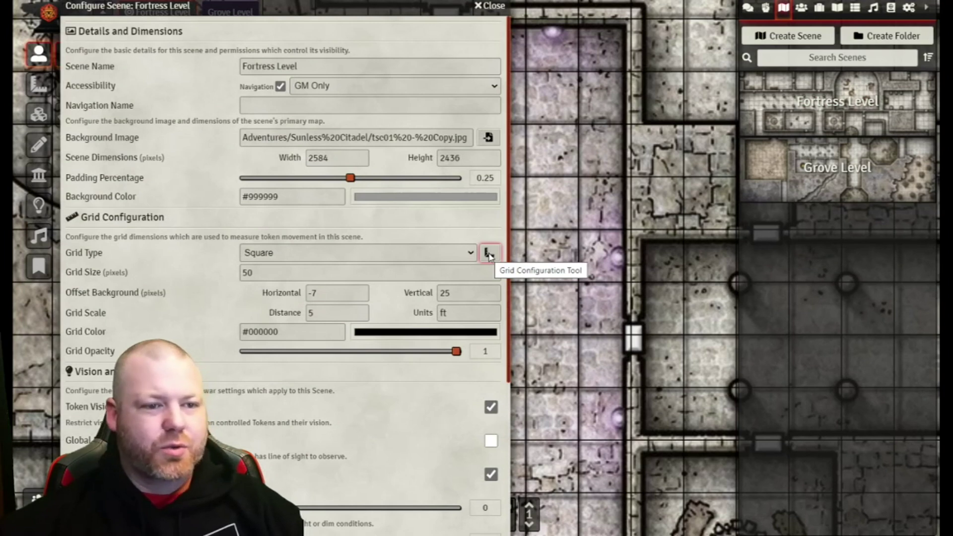
{"action": "left_click", "coordinate": [489, 254]}
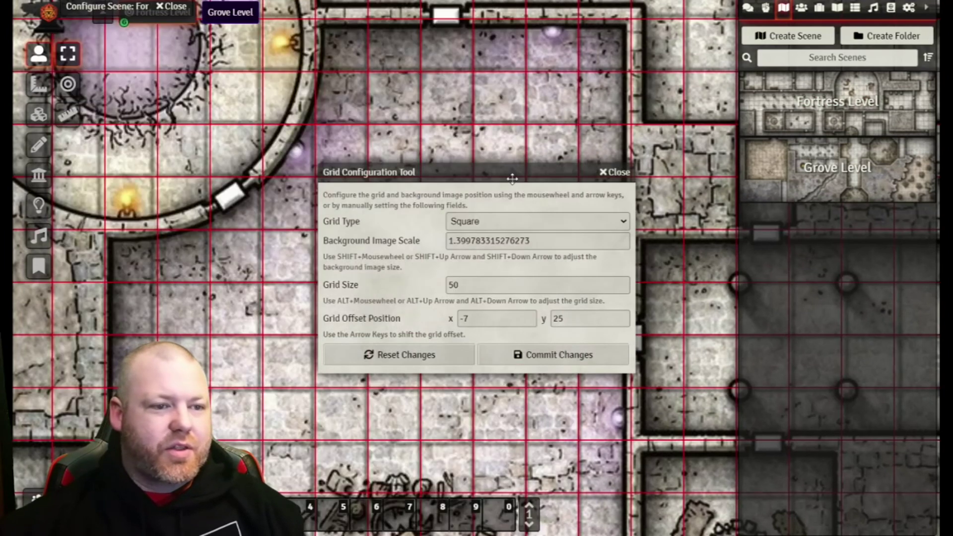
- Move the Grid Configuration Tool window away from the map centre
{"action": "left_click_drag", "start_coordinate": [512, 179], "coordinate": [288, 123]}
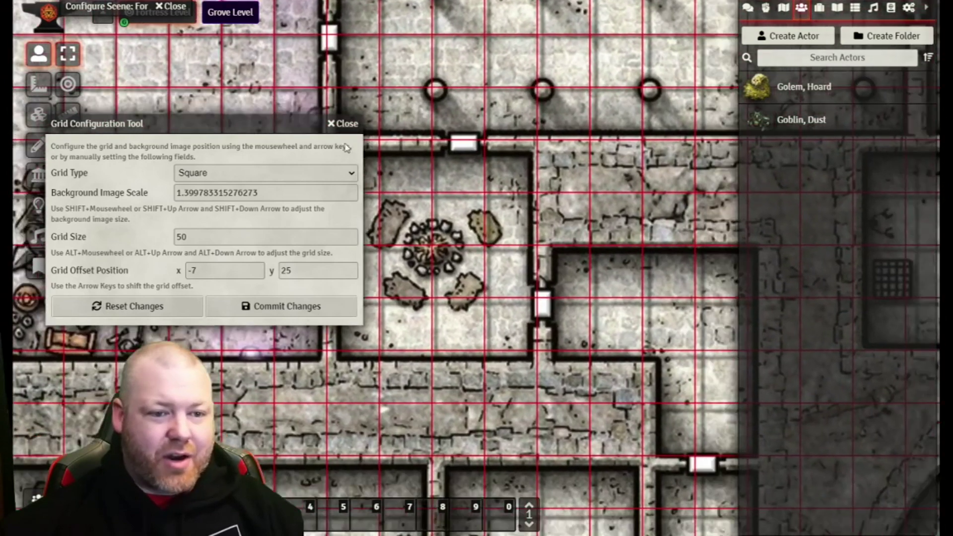
- Commit the grid alignment, set Grid Type to Gridless, and save the scene
{"action": "left_click_drag", "start_coordinate": [403, 178], "coordinate": [777, 505]}
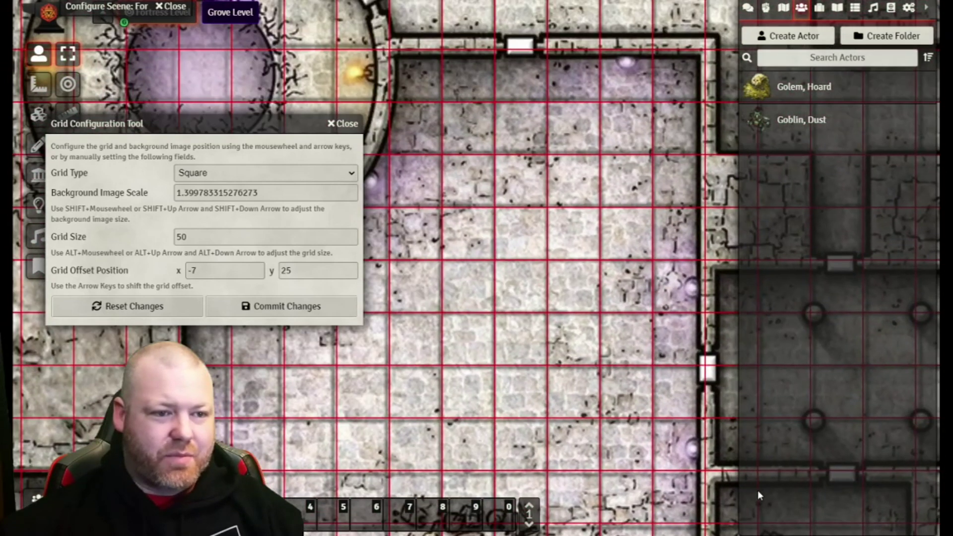
{"action": "left_click", "coordinate": [278, 307]}
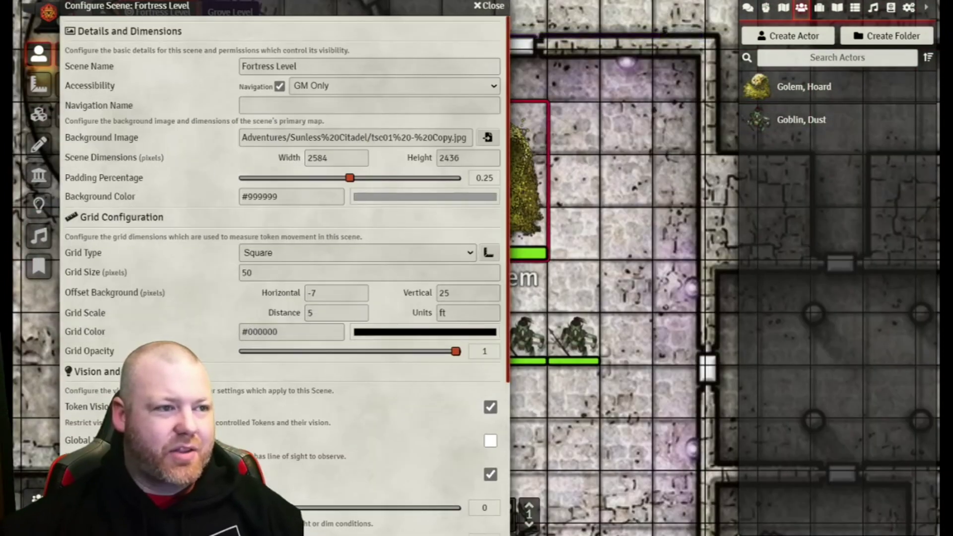
{"action": "left_click", "coordinate": [357, 255]}
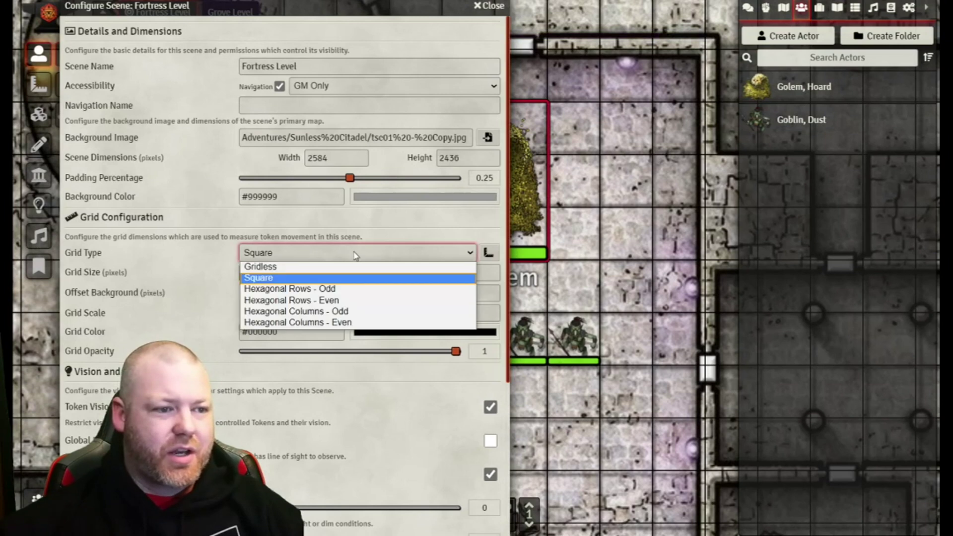
{"action": "left_click", "coordinate": [268, 266]}
{"action": "scroll", "coordinate": [268, 267], "scroll_direction": "down", "scroll_amount": 5}
{"action": "left_click", "coordinate": [392, 530]}
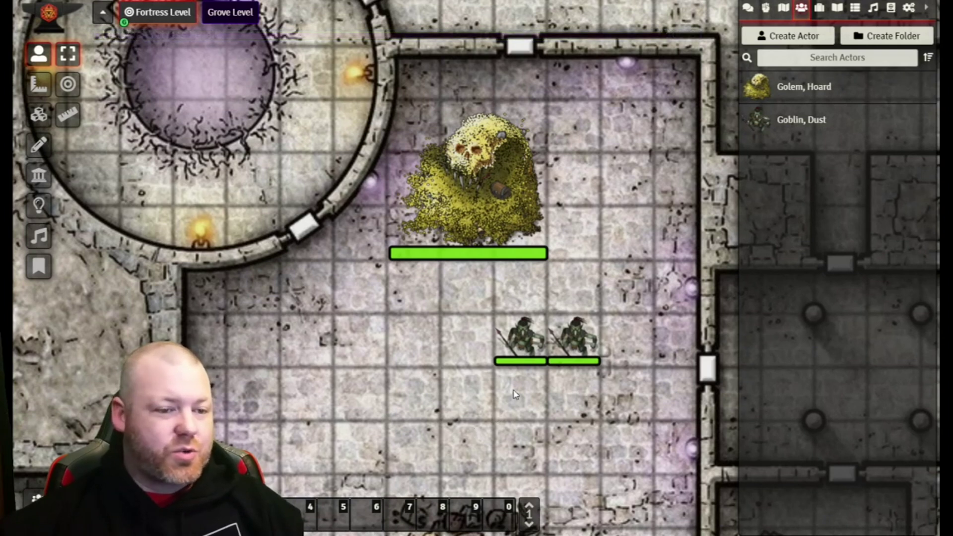
- Move the left Dust Goblin token down to stand just above the rubble
{"action": "left_click_drag", "start_coordinate": [527, 346], "coordinate": [578, 514]}
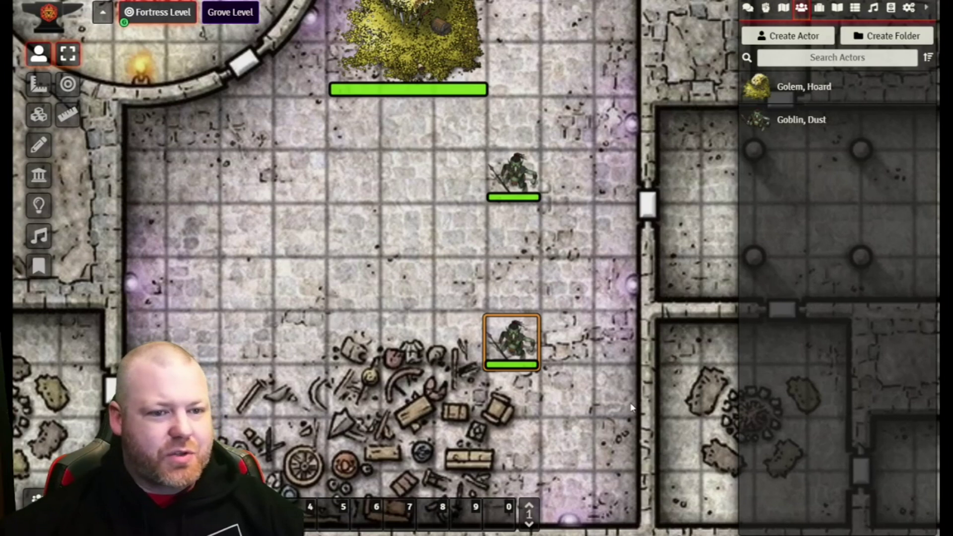
{"action": "scroll", "coordinate": [631, 408], "scroll_direction": "up", "scroll_amount": 3}
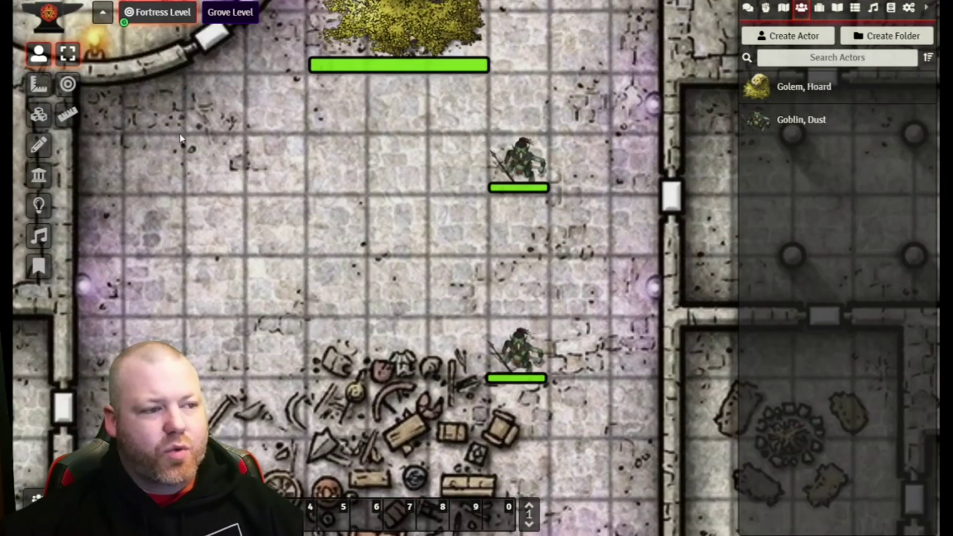
- Switch to Wall Controls and zoom the canvas slightly
{"action": "left_click", "coordinate": [38, 176]}
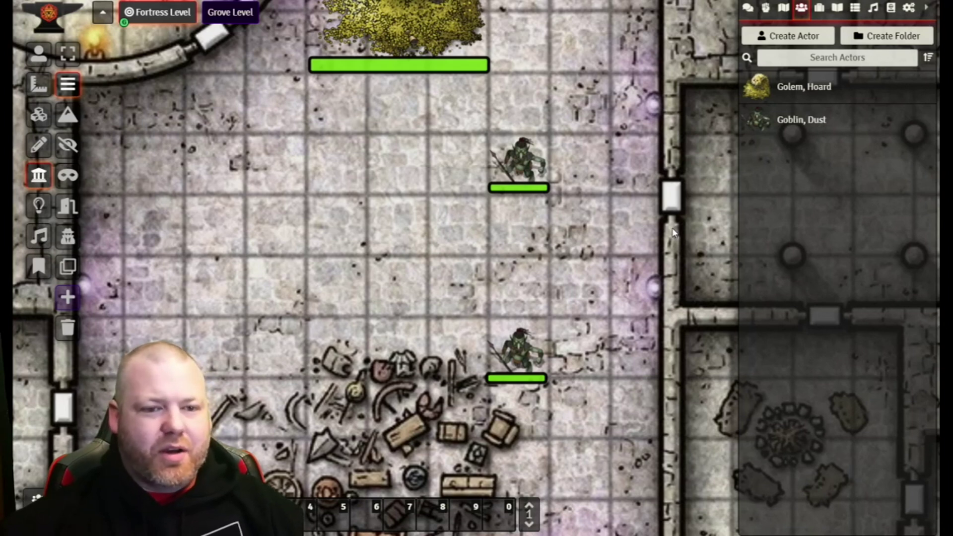
{"action": "scroll", "coordinate": [622, 303], "scroll_direction": "down", "scroll_amount": 1}
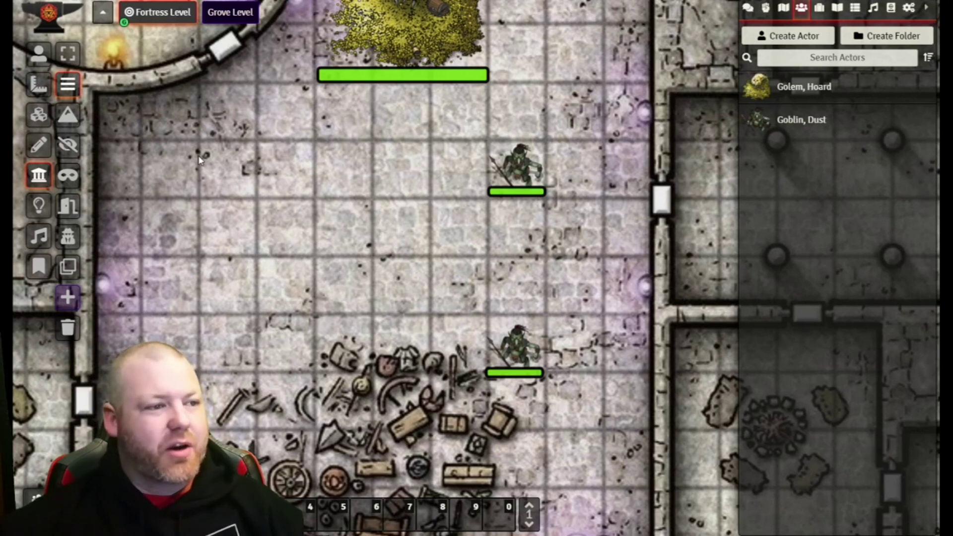
- Draw a 20 ft radius circle template and move it over both goblins
{"action": "left_click", "coordinate": [38, 85]}
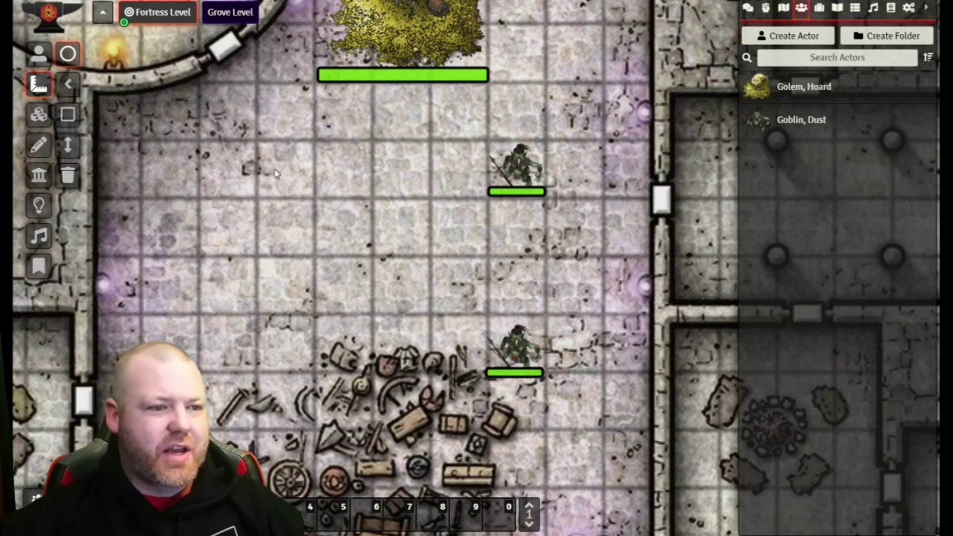
{"action": "left_click_drag", "start_coordinate": [261, 168], "coordinate": [391, 354]}
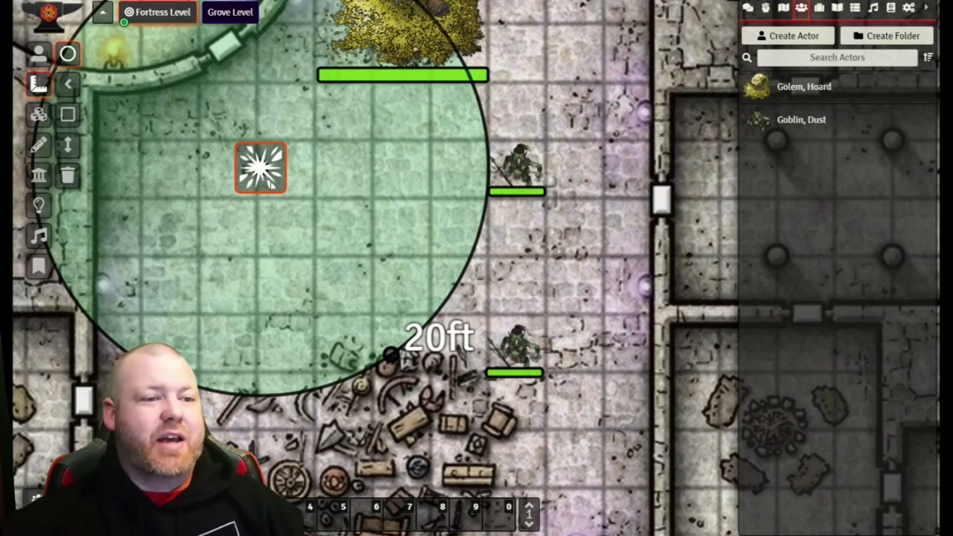
{"action": "left_click_drag", "start_coordinate": [270, 185], "coordinate": [356, 270]}
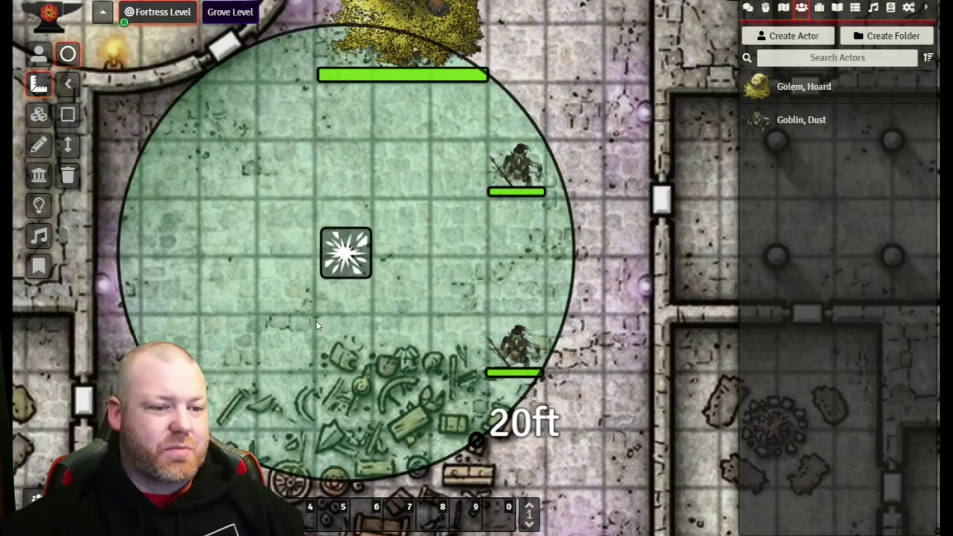